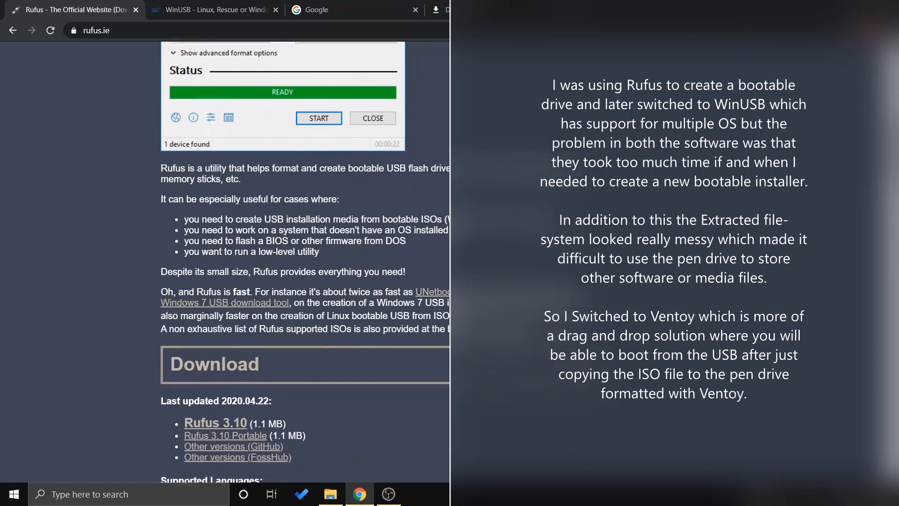
# Look through the Rufus website, from its feature description and download list to the usage notes.
pyautogui.scroll(-2, 304, 262)
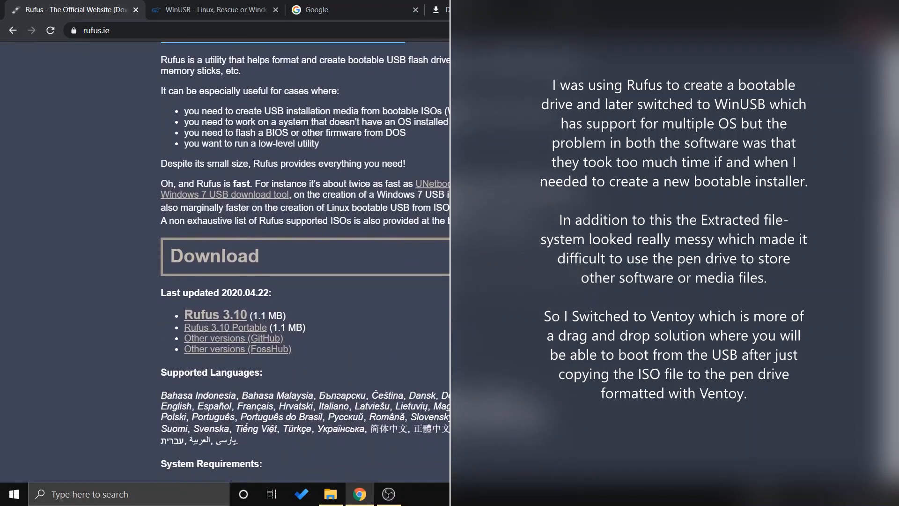
pyautogui.scroll(-3, 305, 262)
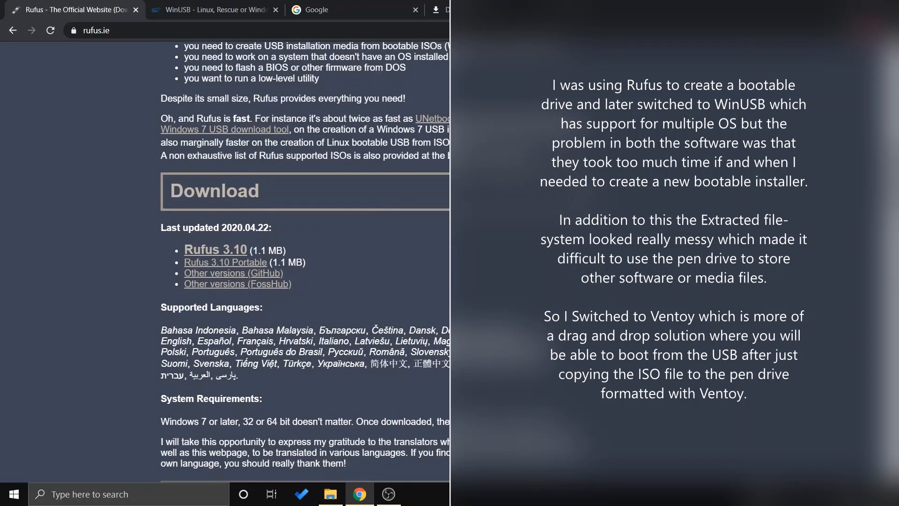
pyautogui.scroll(-2, 304, 262)
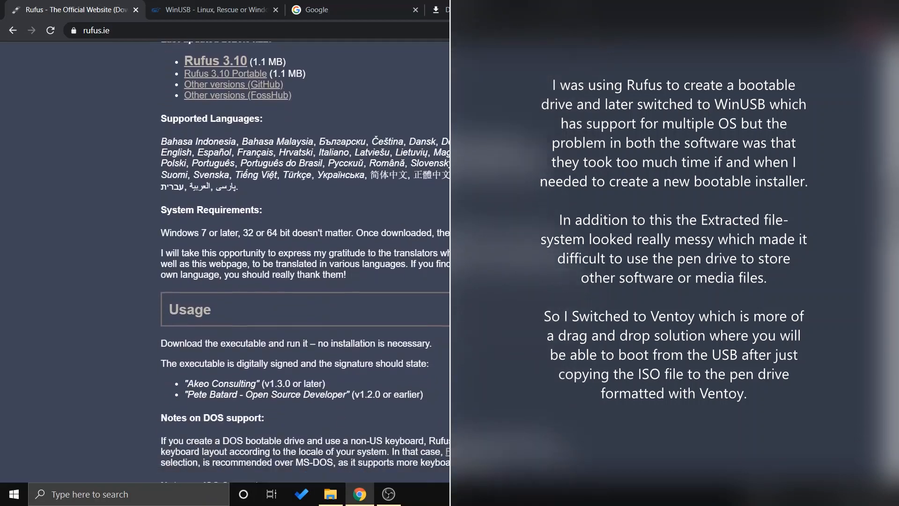
pyautogui.scroll(15, 304, 263)
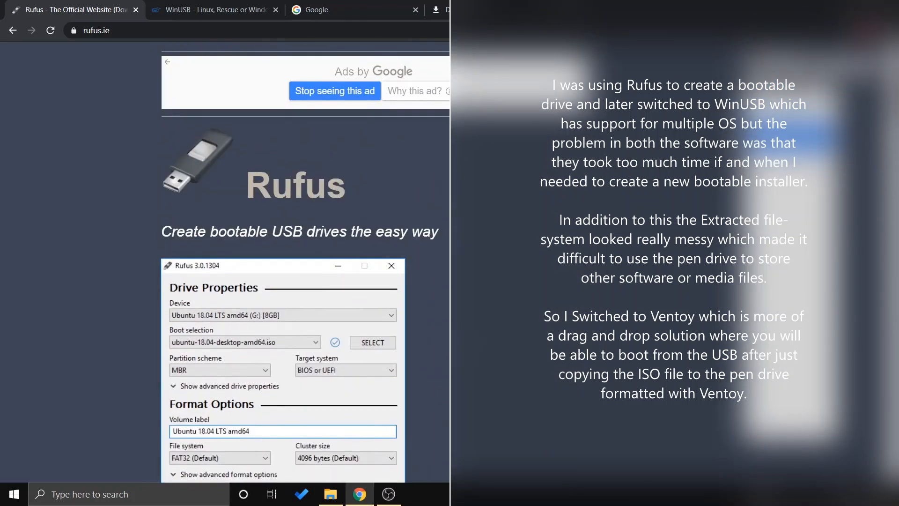
# Switch to the WinUSB website and read through its introduction and feature sections.
pyautogui.hotkey('ctrl', 'Tab')
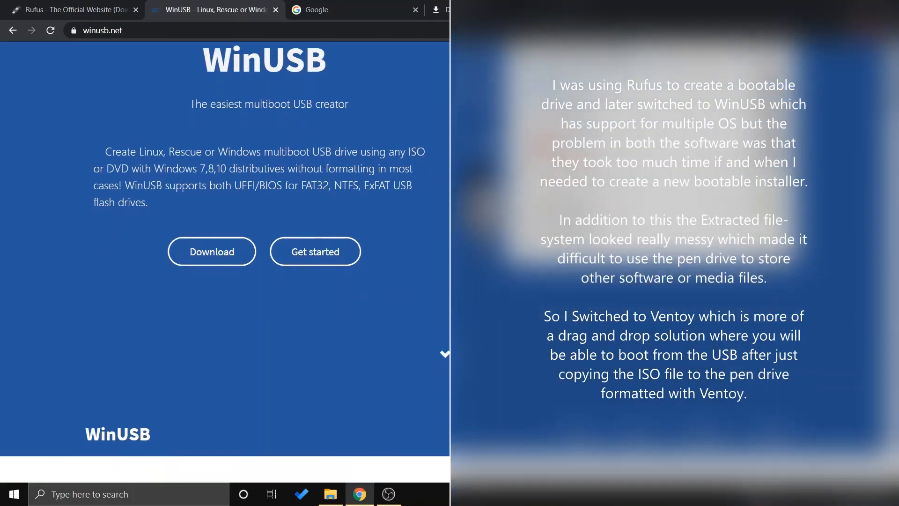
pyautogui.scroll(-2, 224, 263)
pyautogui.scroll(-2, 224, 262)
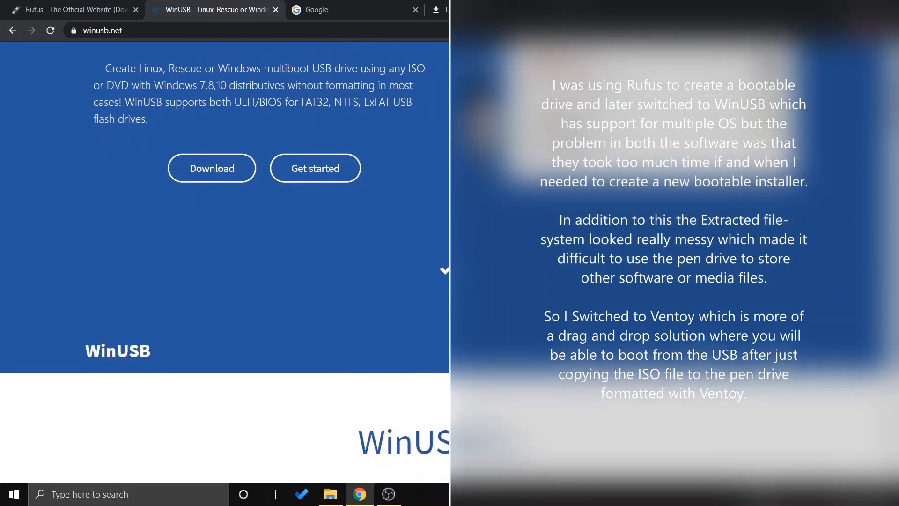
pyautogui.scroll(-2, 224, 262)
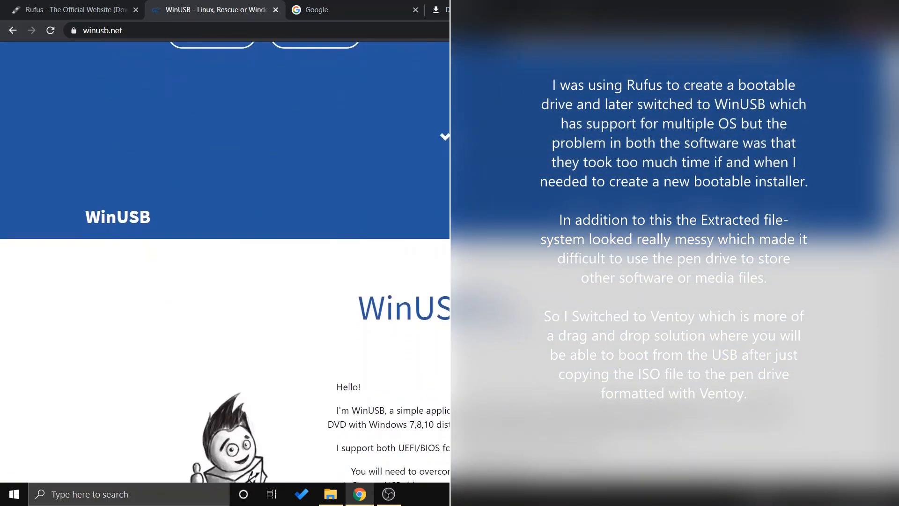
pyautogui.scroll(-3, 224, 263)
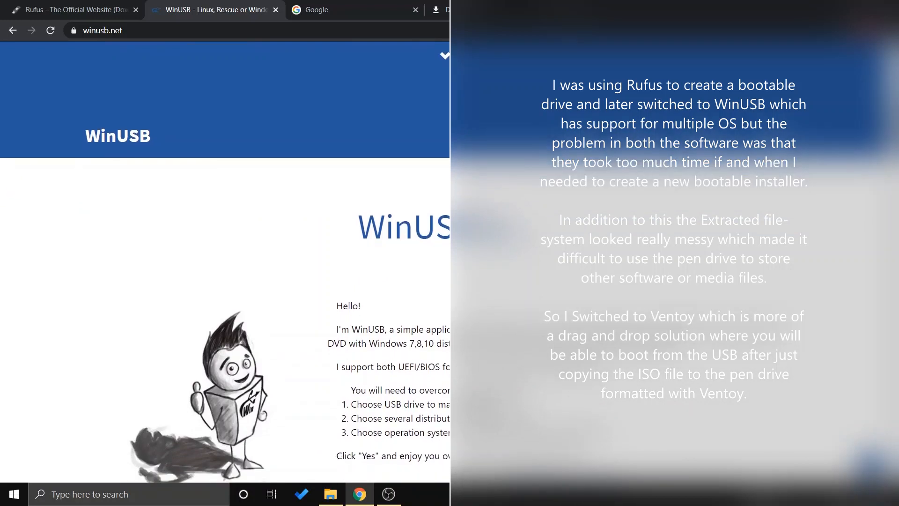
pyautogui.scroll(-4, 225, 262)
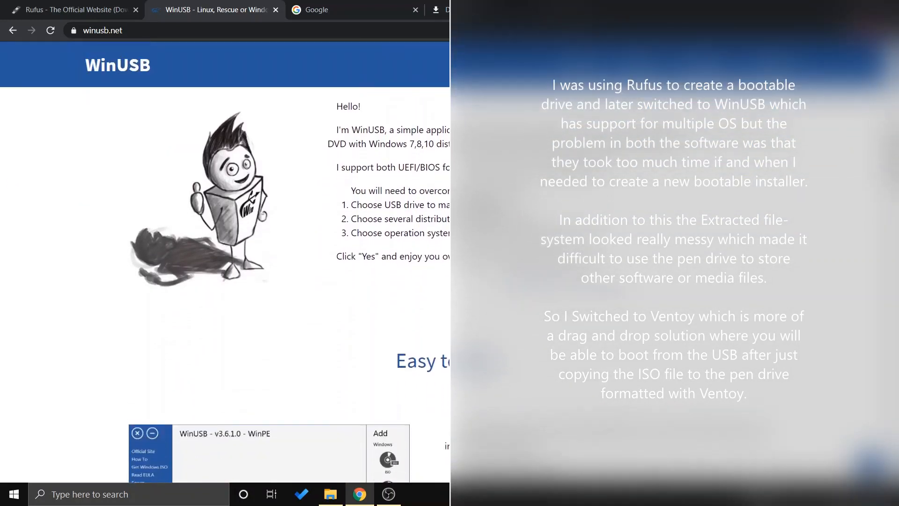
pyautogui.scroll(-5, 225, 262)
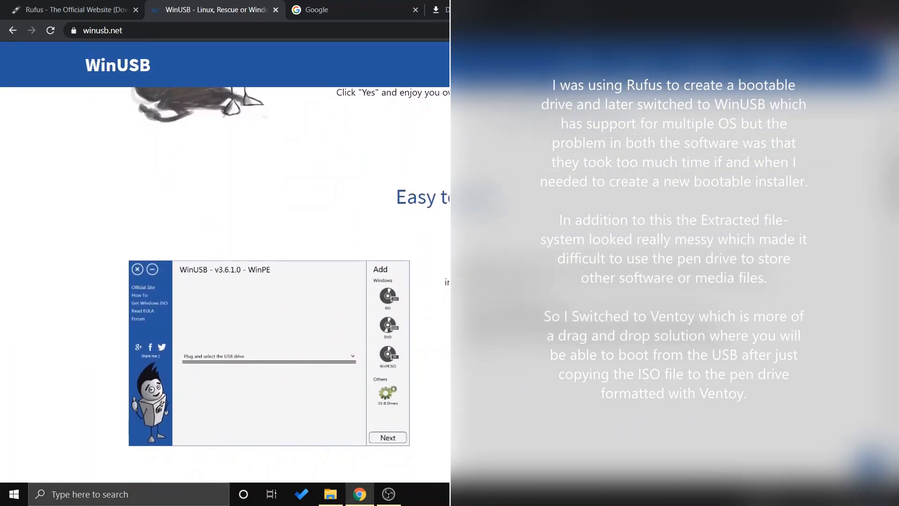
pyautogui.scroll(-3, 225, 262)
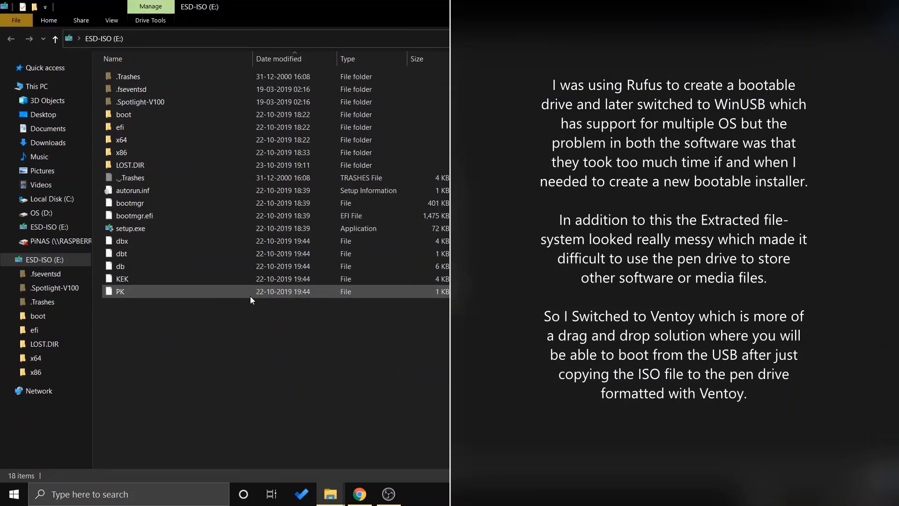
# Examine the extracted installer files on the ESD-ISO (E:) drive in File Explorer and return to This PC.
pyautogui.hotkey('alt', 'Tab')
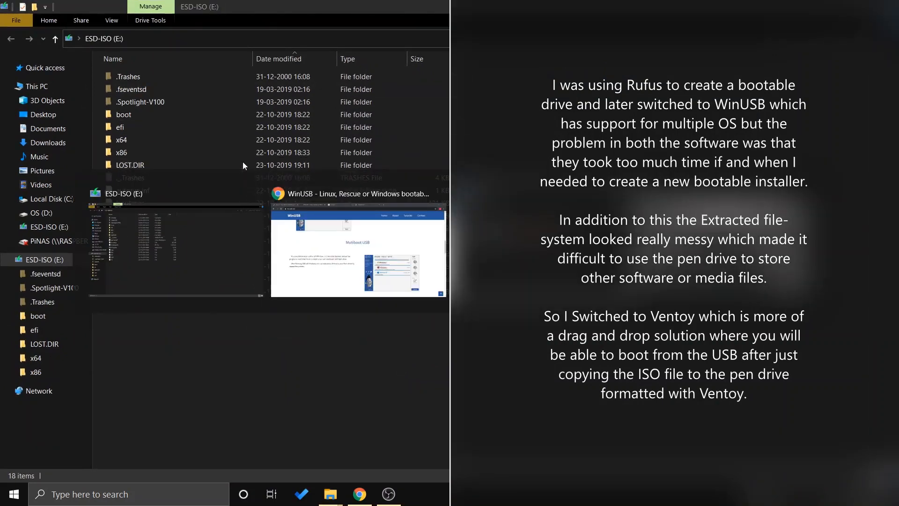
pyautogui.doubleClick(445, 165)
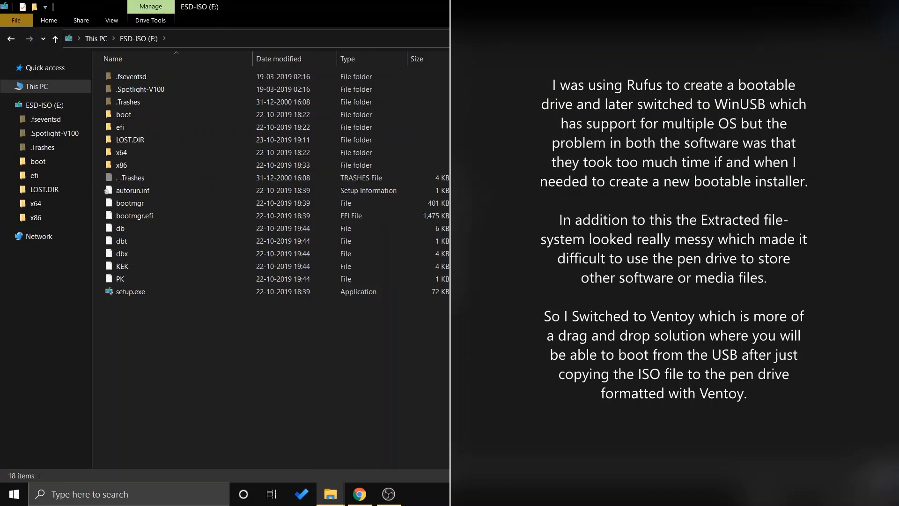
pyautogui.hotkey('alt', 'Left')
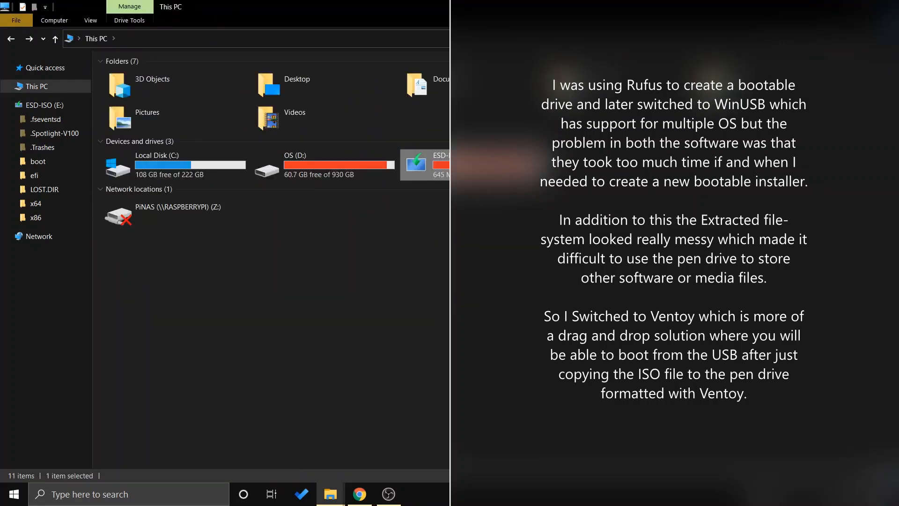
pyautogui.hotkey('alt', 'Tab')
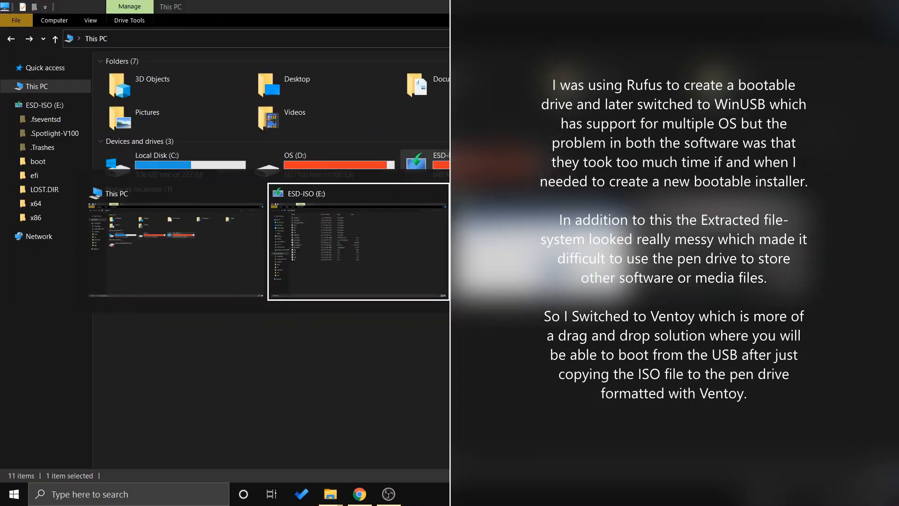
# Switch to Chrome, search Google for ventoy.net, and open the Downloads page of the Ventoy website.
pyautogui.hotkey('alt', 'Tab')
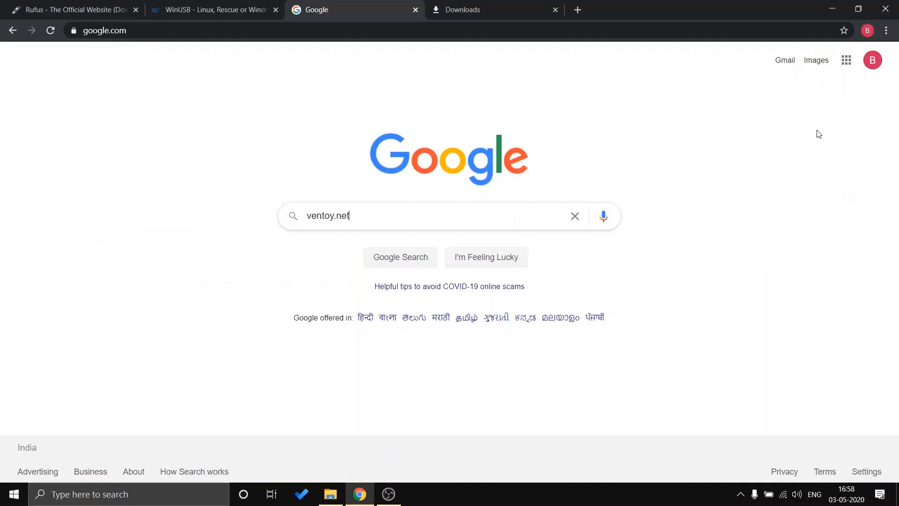
pyautogui.press('Return')
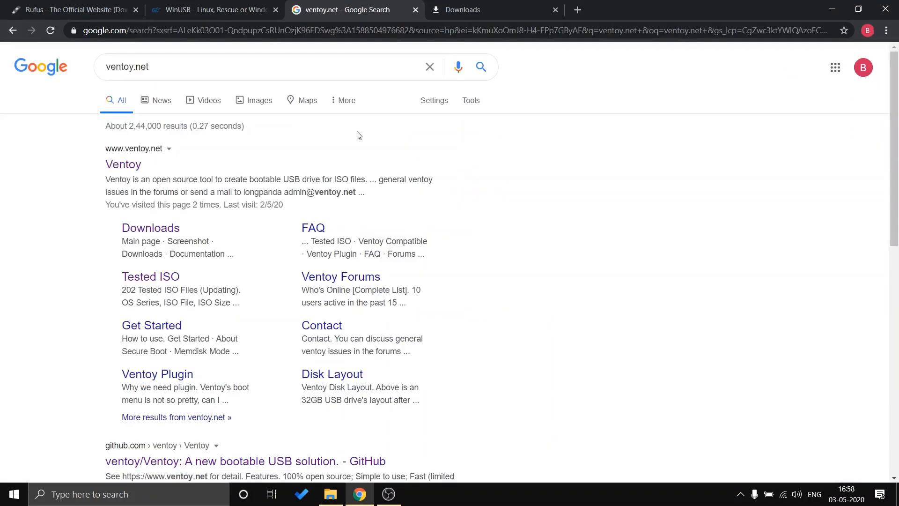
pyautogui.click(125, 167)
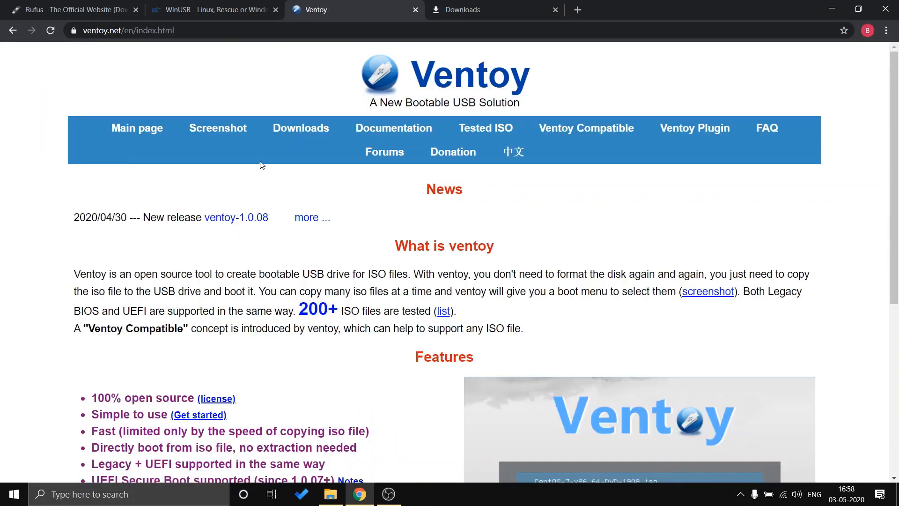
pyautogui.click(319, 132)
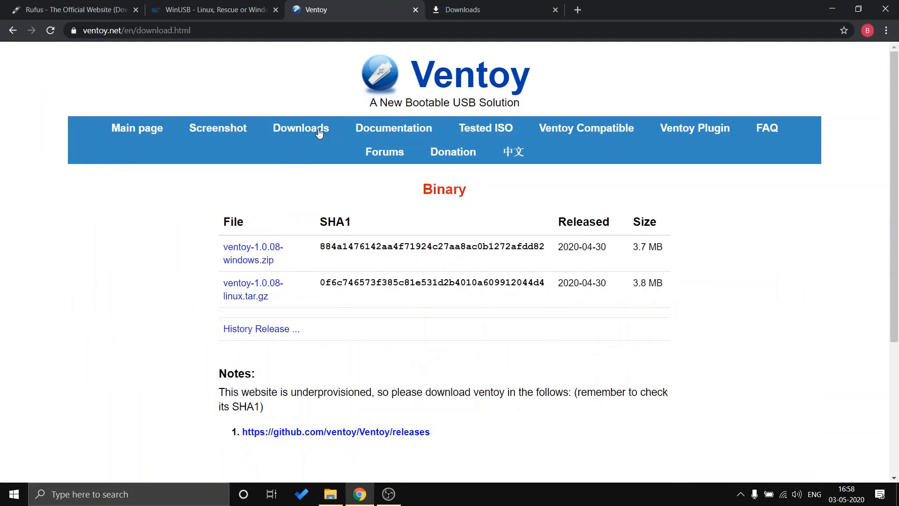
# Follow the Windows download to Ventoy's GitHub releases and download ventoy-1.0.08-windows.zip from the 1.0.08 release assets.
pyautogui.click(242, 261)
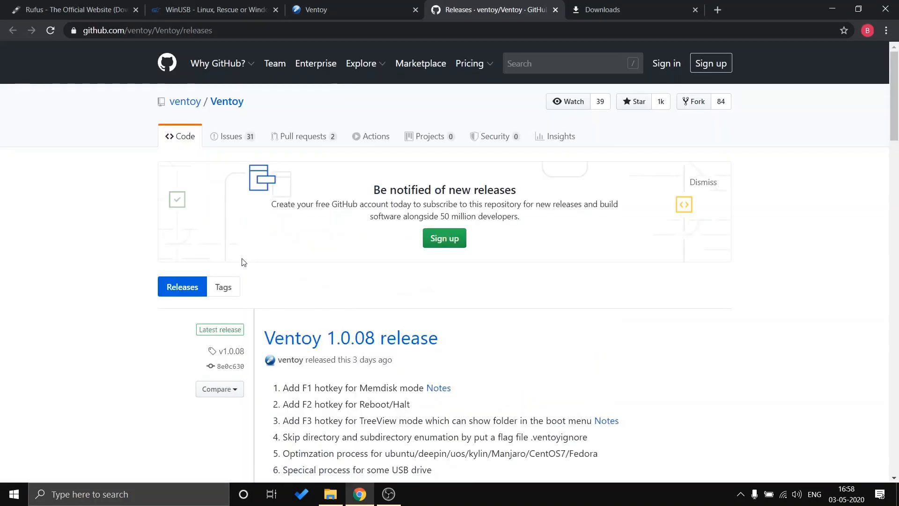
pyautogui.scroll(-3, 243, 262)
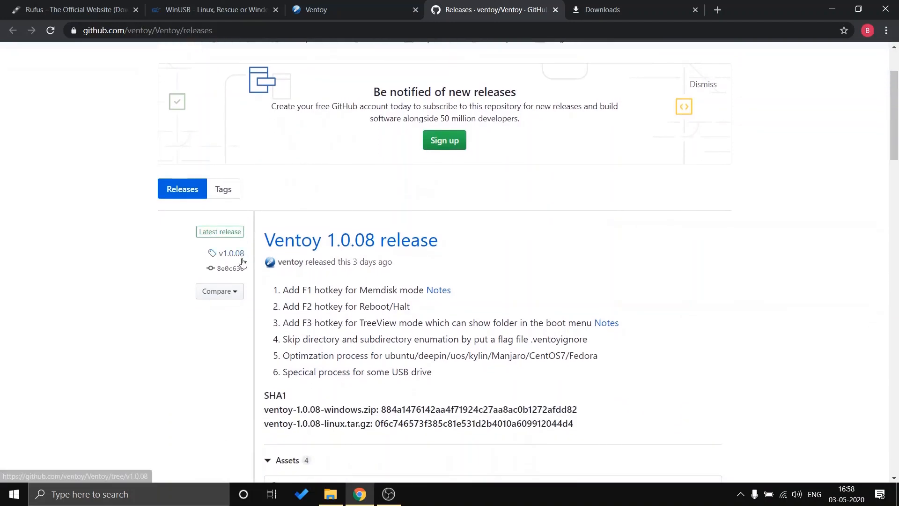
pyautogui.scroll(-2, 243, 264)
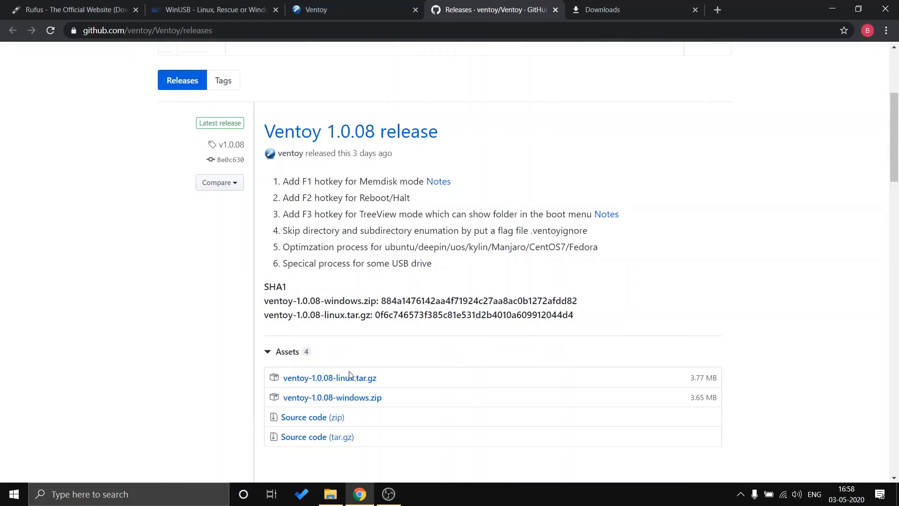
pyautogui.click(362, 398)
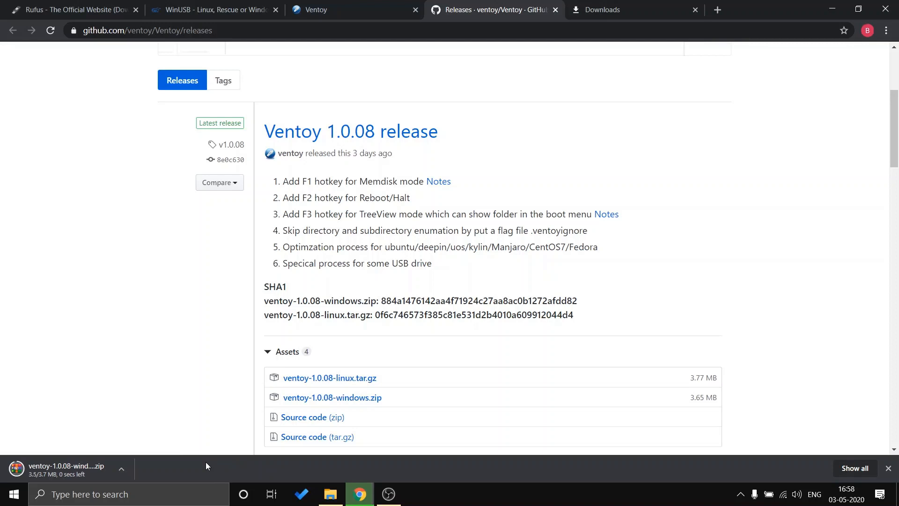
# Open the downloaded Ventoy archive and run Ventoy2Disk.exe from its ventoy-1.0.08 folder, allowing it to start.
pyautogui.click(77, 467)
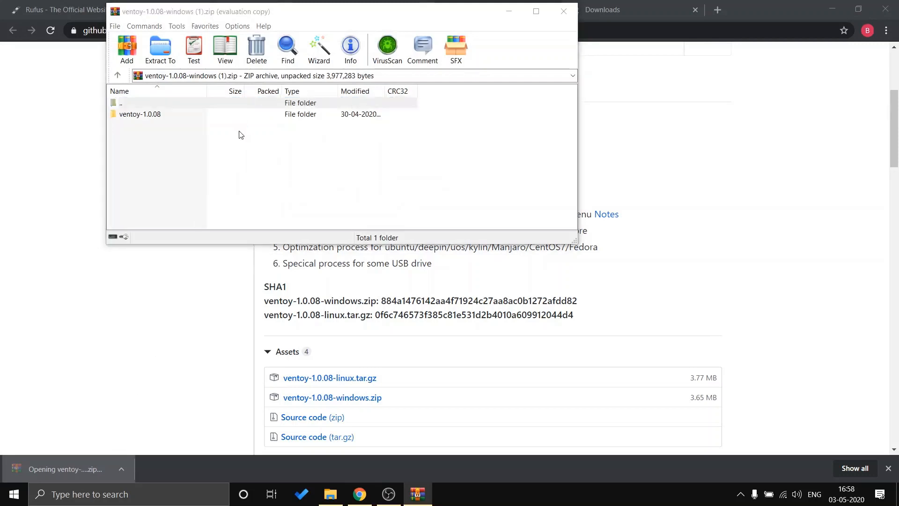
pyautogui.click(428, 79)
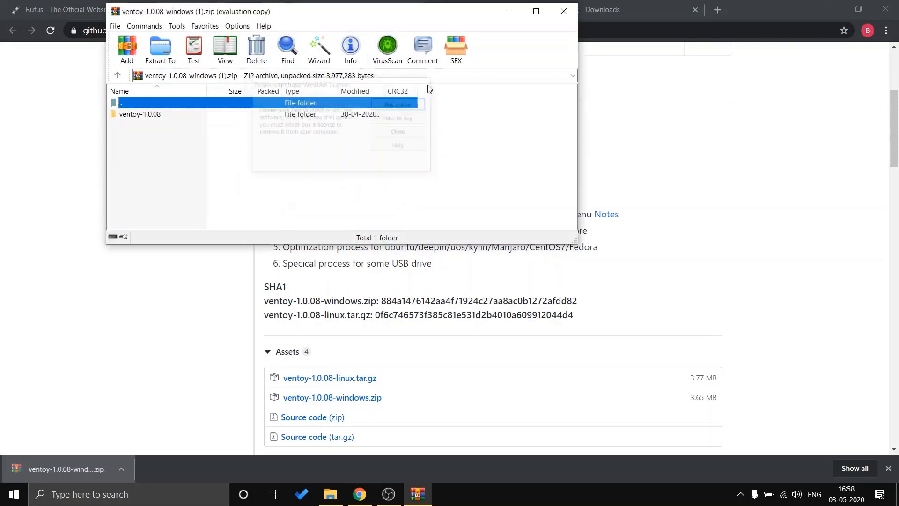
pyautogui.doubleClick(163, 115)
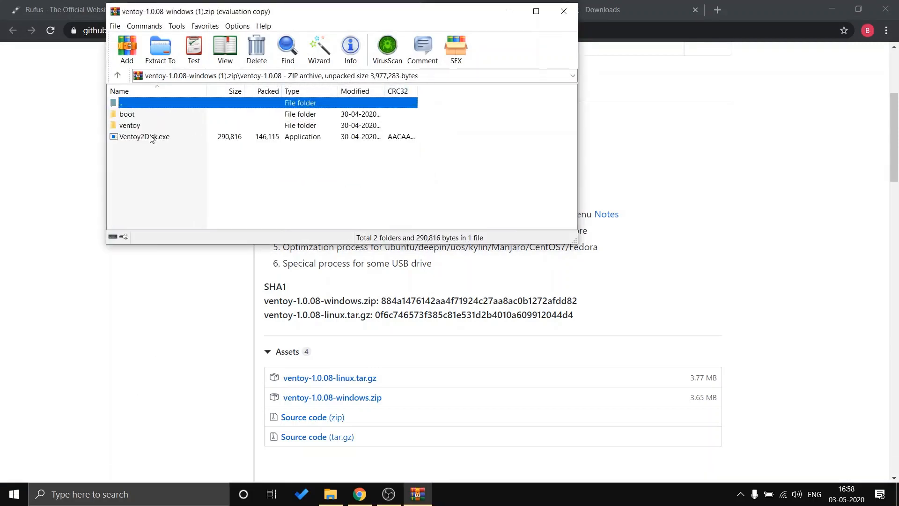
pyautogui.click(150, 139)
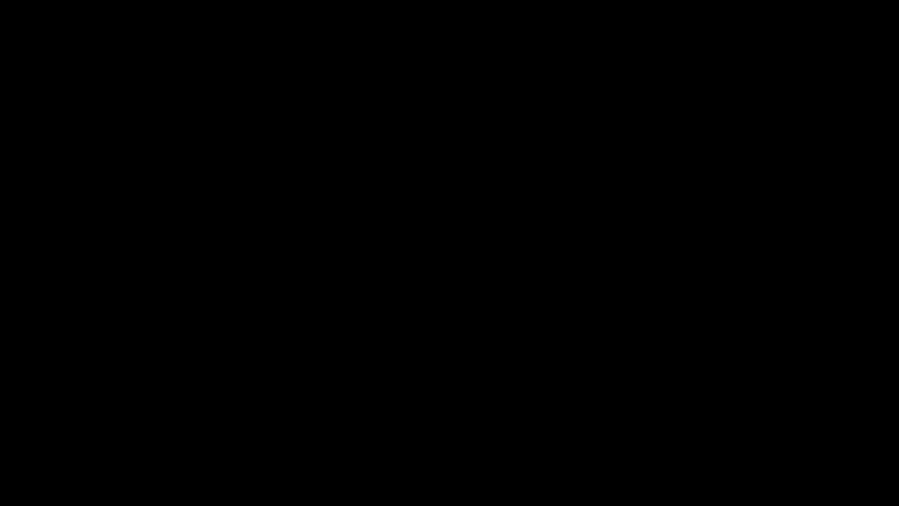
pyautogui.click(372, 337)
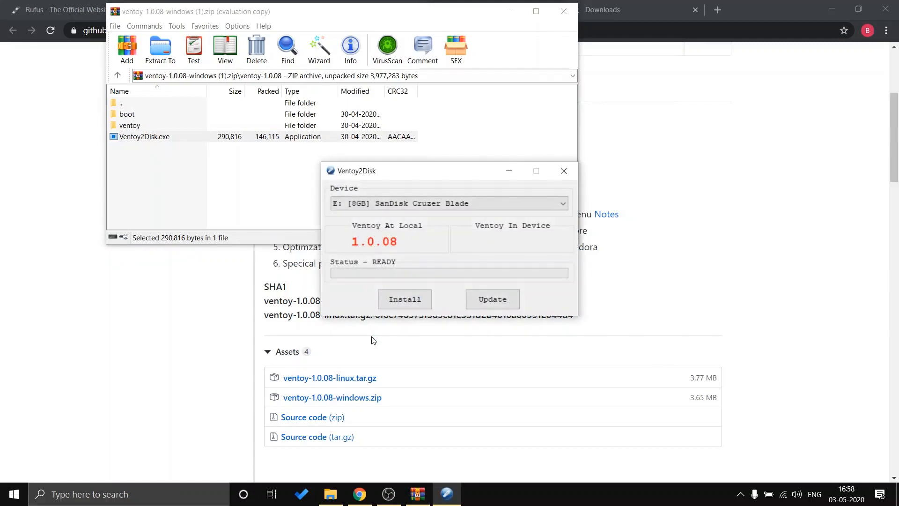
pyautogui.click(404, 300)
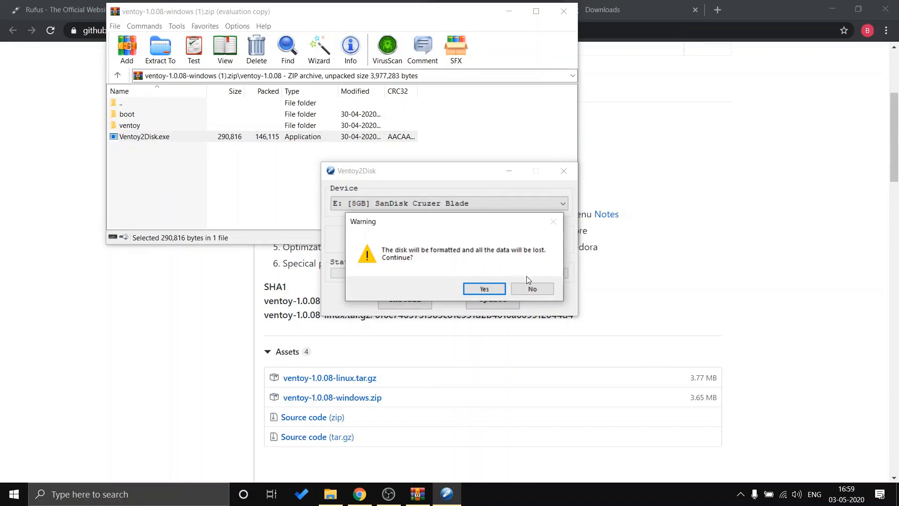
pyautogui.click(530, 289)
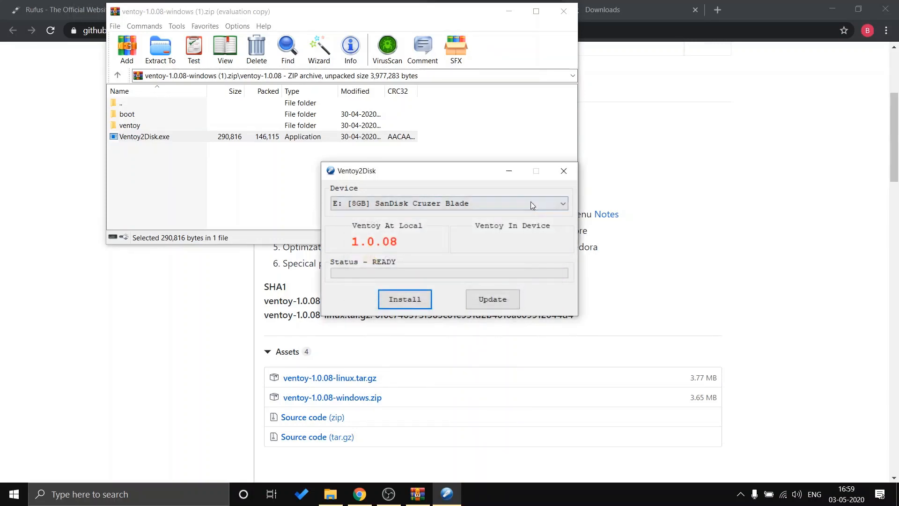
pyautogui.click(530, 202)
pyautogui.click(530, 203)
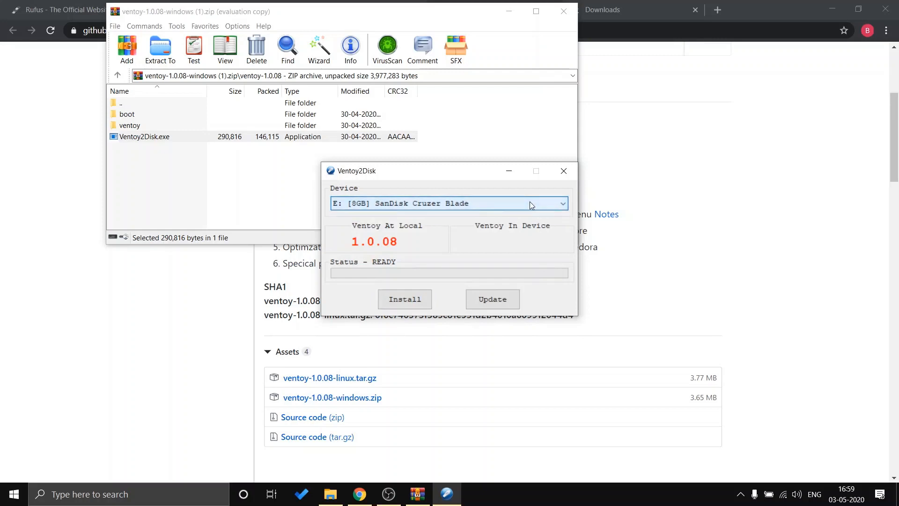
# Install Ventoy on the 8GB SanDisk Cruzer Blade (E:), accepting both formatting warnings and dismissing the completion message.
pyautogui.click(406, 299)
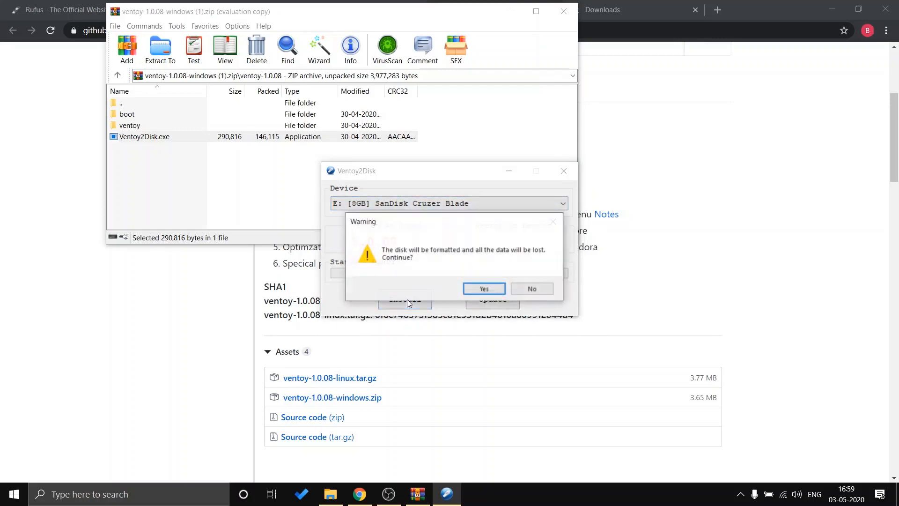
pyautogui.click(481, 290)
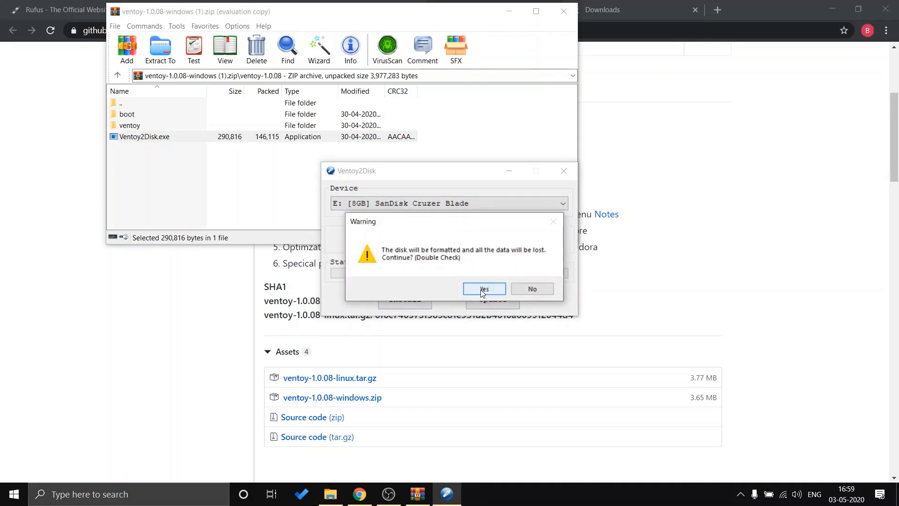
pyautogui.click(480, 289)
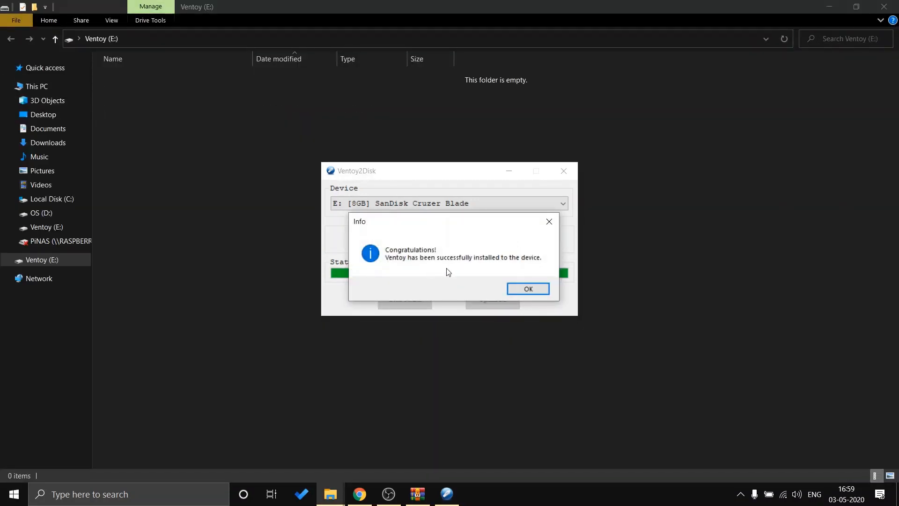
pyautogui.click(526, 287)
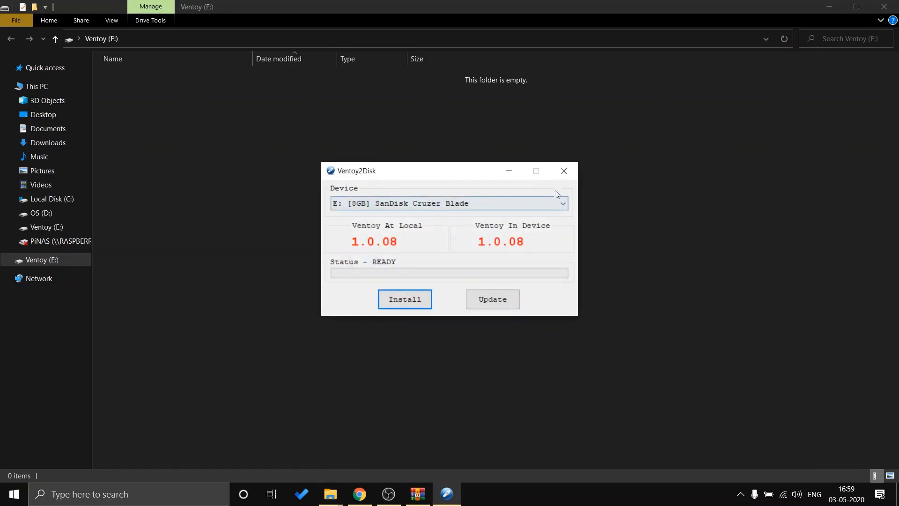
# Close Ventoy2Disk and the Ventoy archive, declining to put the modified files back into the archive.
pyautogui.click(565, 177)
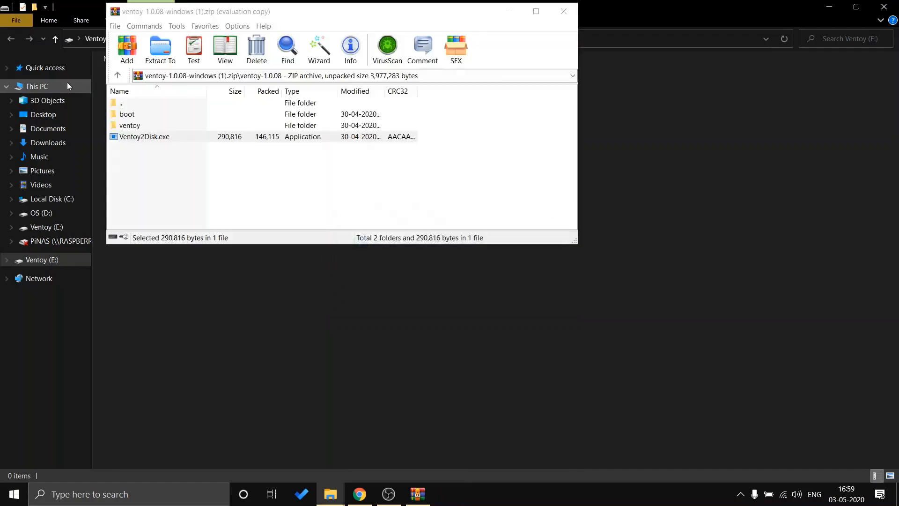
pyautogui.click(64, 87)
pyautogui.hotkey('alt', 'Tab')
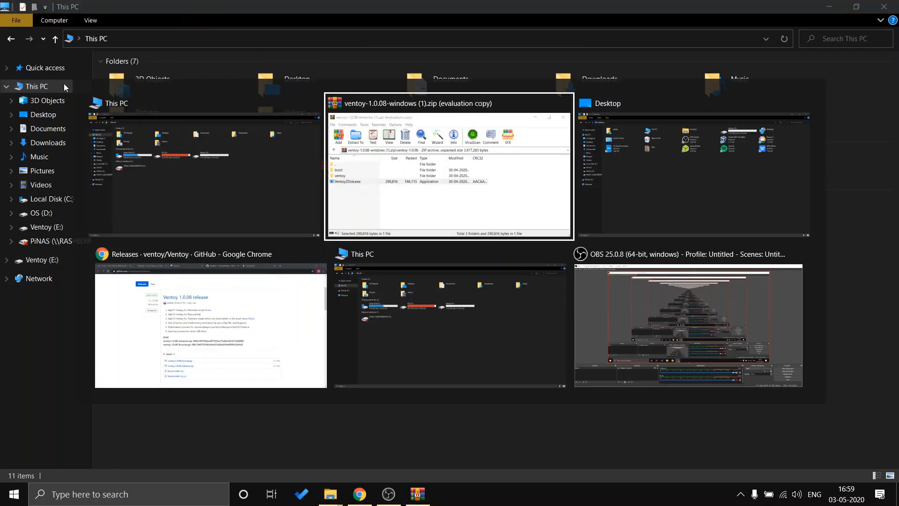
pyautogui.hotkey('alt', 'Tab')
pyautogui.hotkey('alt', 'Tab')
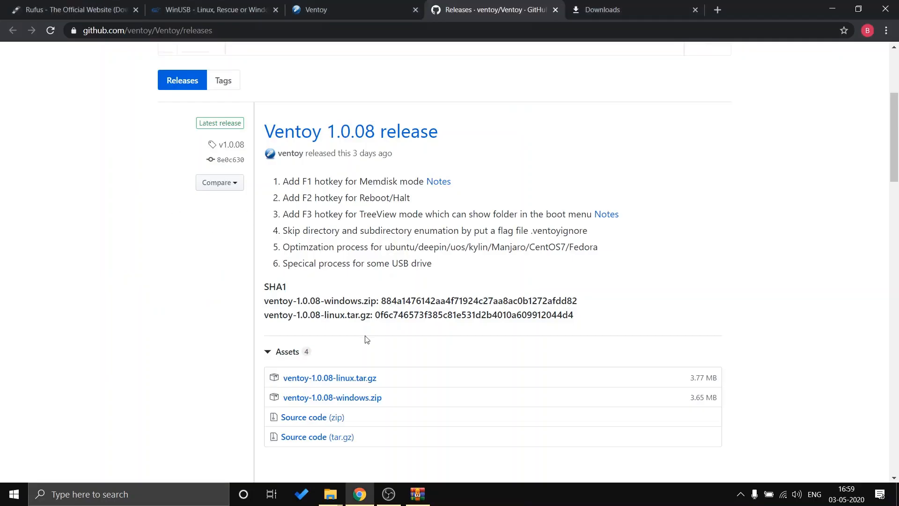
pyautogui.click(417, 494)
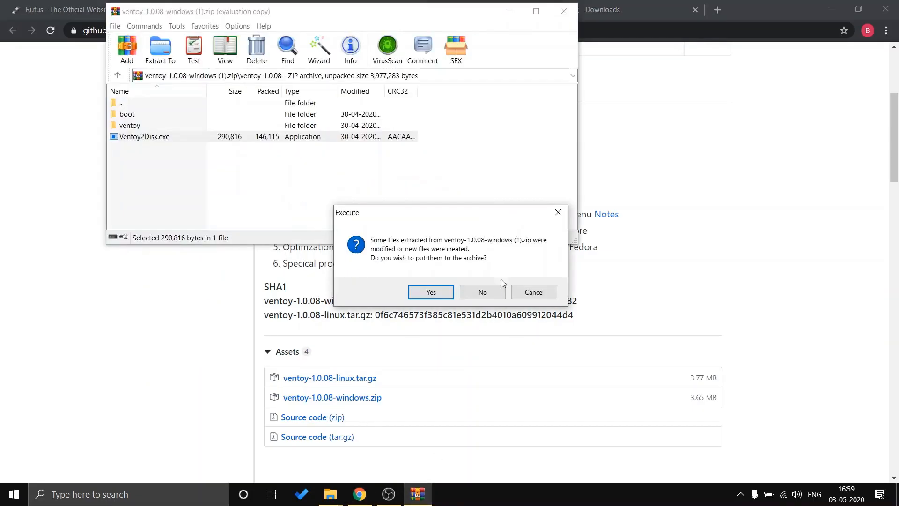
pyautogui.click(490, 296)
pyautogui.click(563, 11)
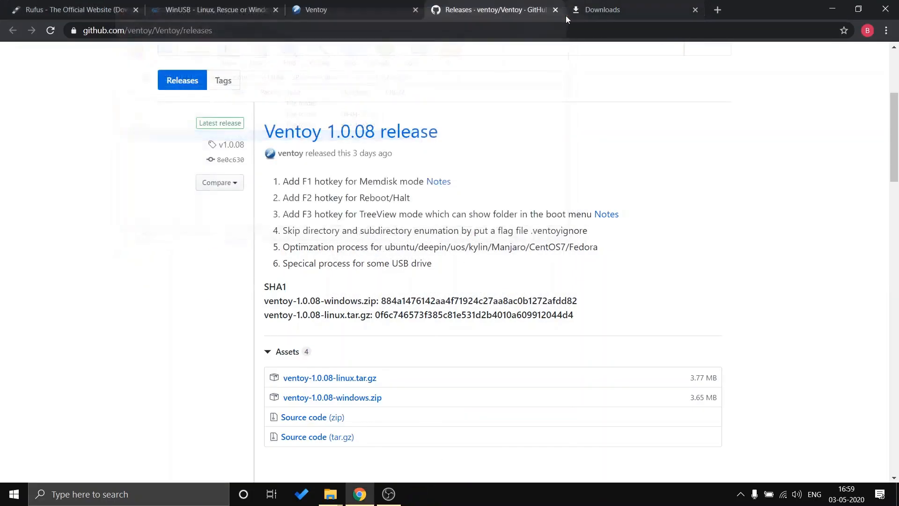
# Switch to File Explorer, open the Ventoy (E:) drive to check its contents, and return to This PC.
pyautogui.hotkey('alt', 'Tab')
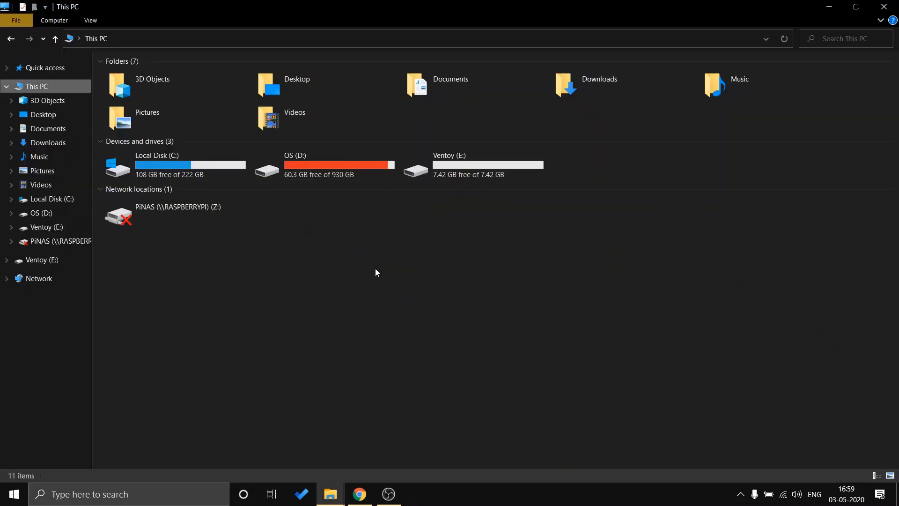
pyautogui.doubleClick(470, 168)
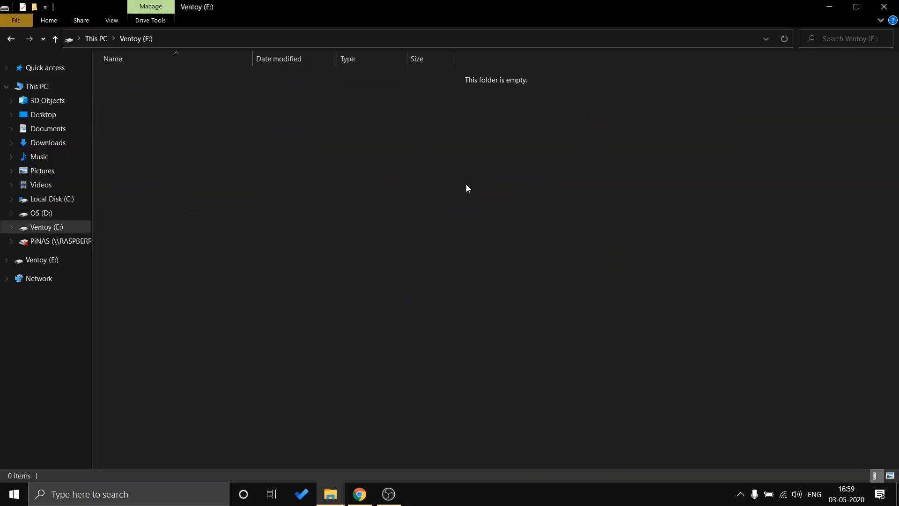
pyautogui.hotkey('alt', 'Left')
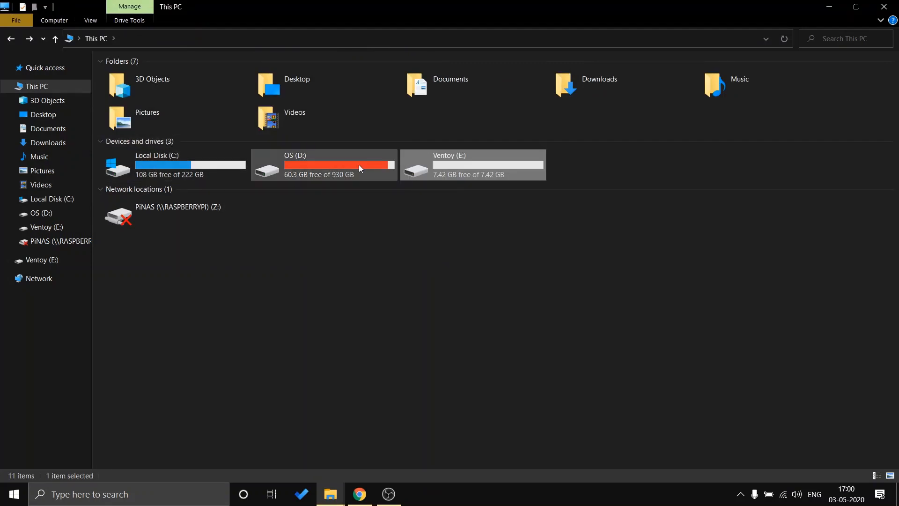
# Open the pinned Backup Sort folder and go into Software, Operating Systems, and its Windows subfolder.
pyautogui.click(6, 68)
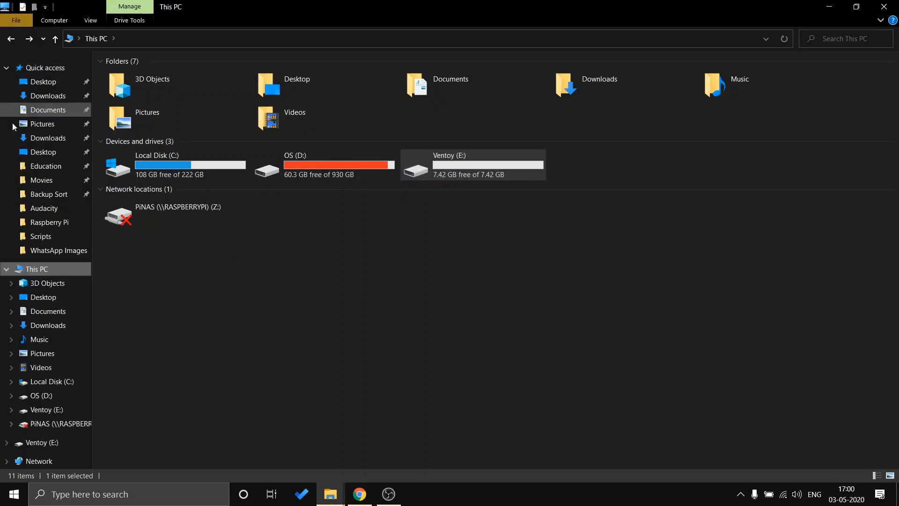
pyautogui.click(44, 198)
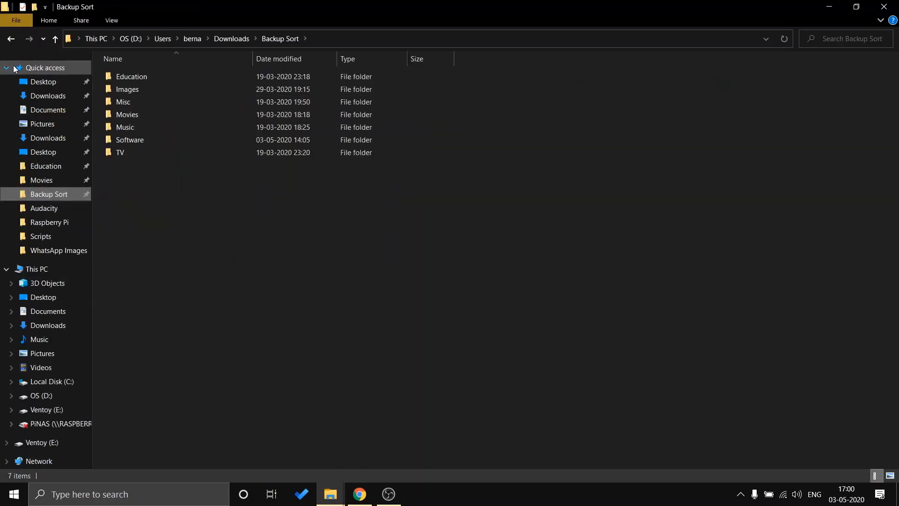
pyautogui.click(6, 68)
pyautogui.click(7, 86)
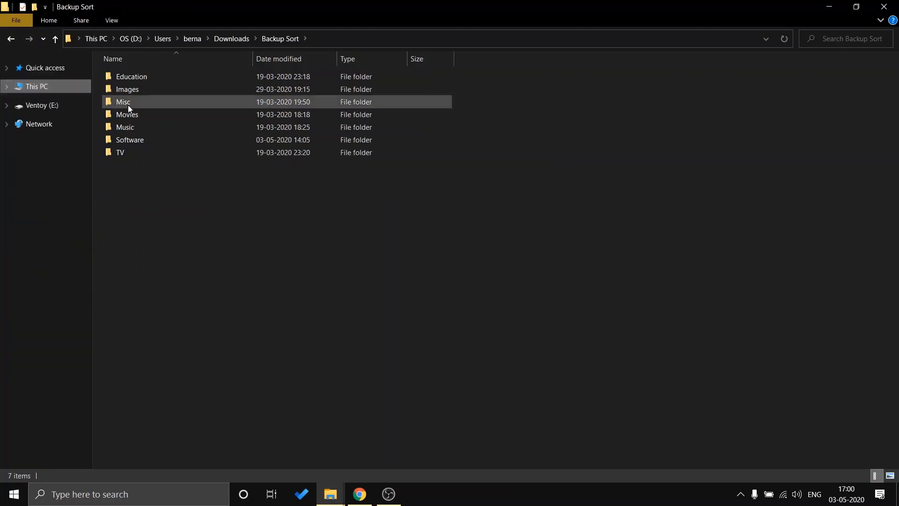
pyautogui.click(157, 142)
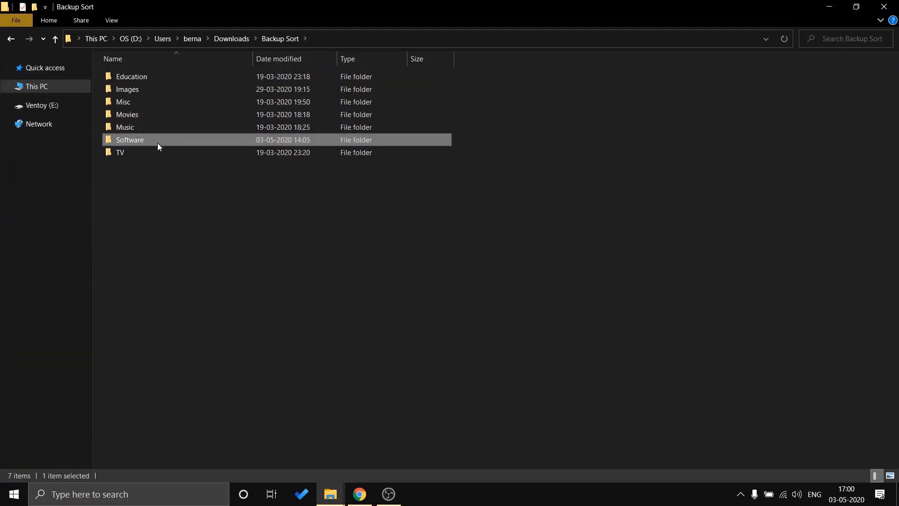
pyautogui.doubleClick(157, 142)
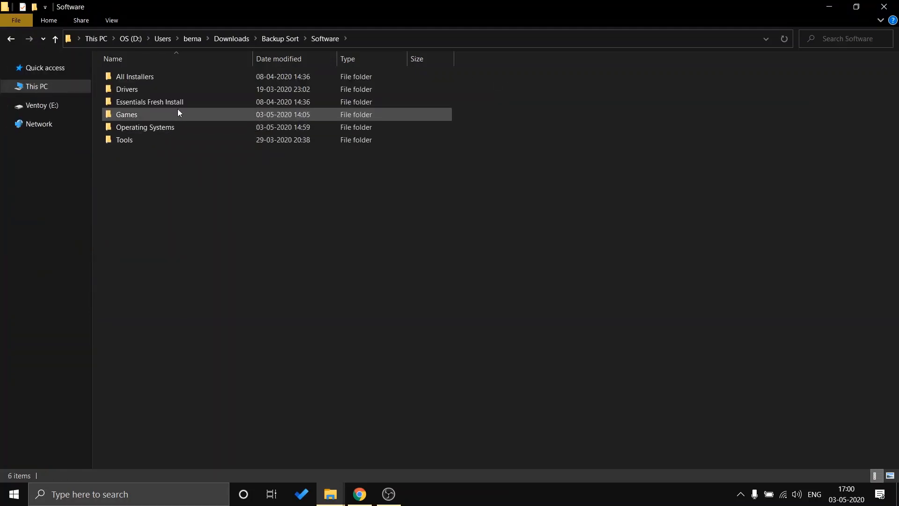
pyautogui.doubleClick(162, 128)
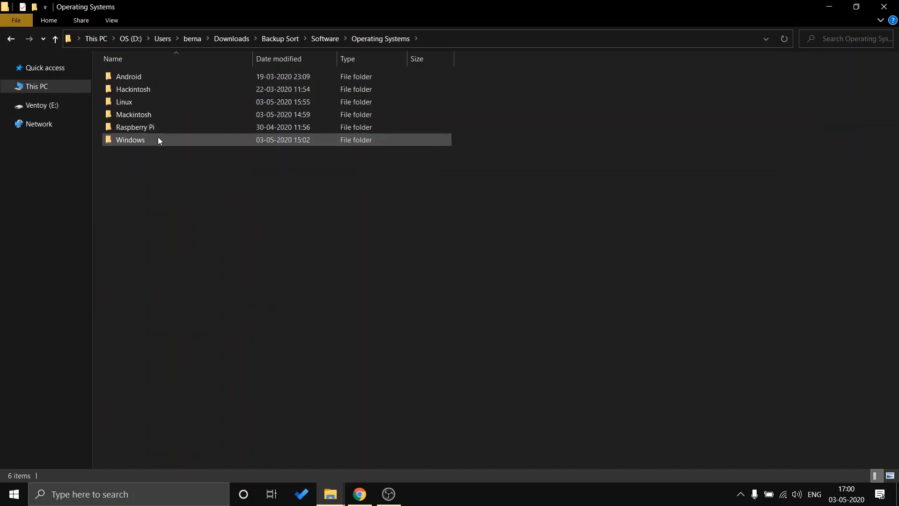
pyautogui.doubleClick(158, 137)
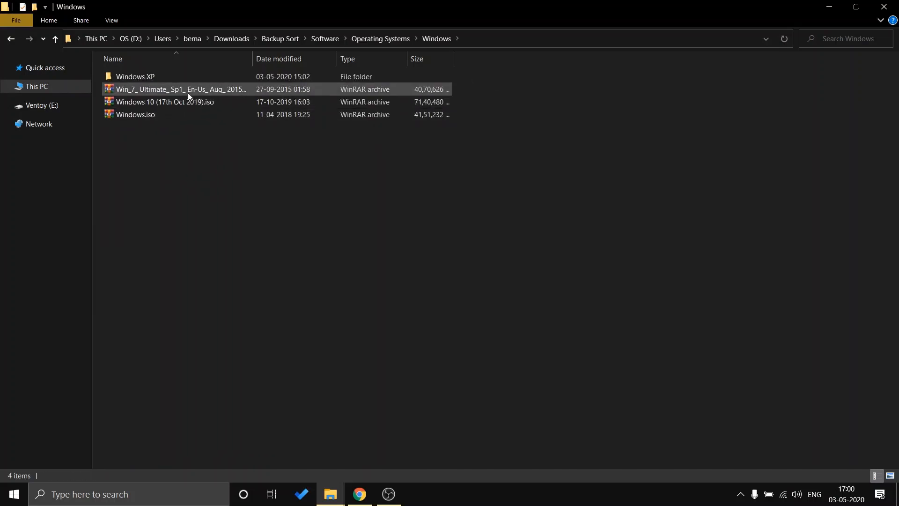
# Copy Windows.iso from the Windows folder onto the Ventoy (E:) drive.
pyautogui.click(170, 117)
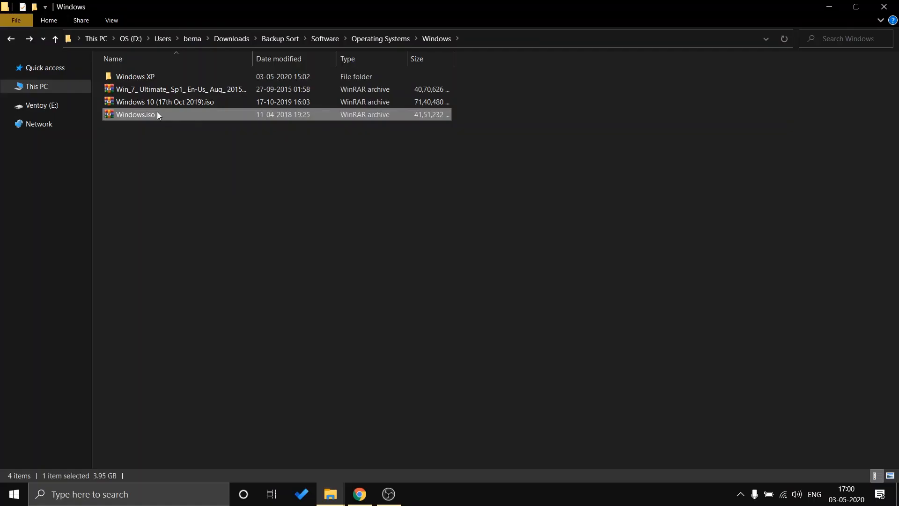
pyautogui.click(46, 107)
pyautogui.hotkey('ctrl', 'v')
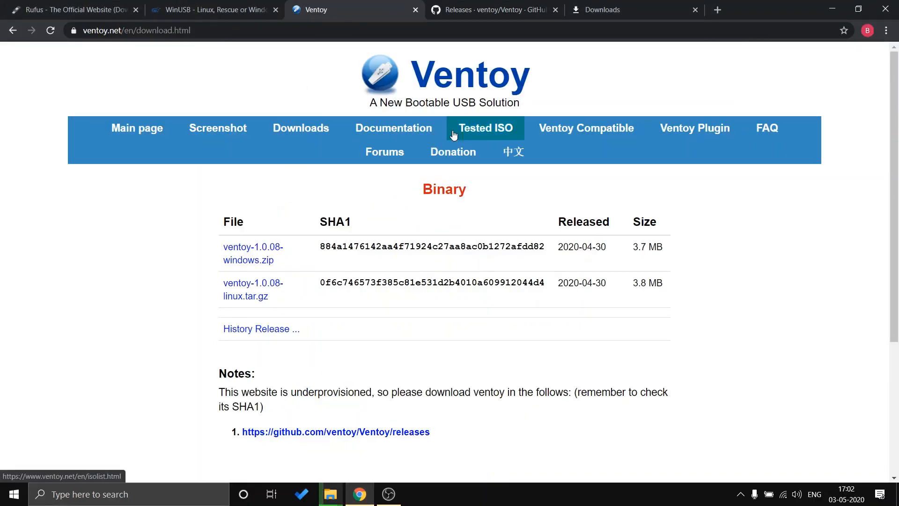
# Open the Tested ISO page on the Ventoy website in Chrome and look through the list.
pyautogui.click(454, 131)
pyautogui.scroll(-1, 395, 290)
pyautogui.scroll(-5, 394, 290)
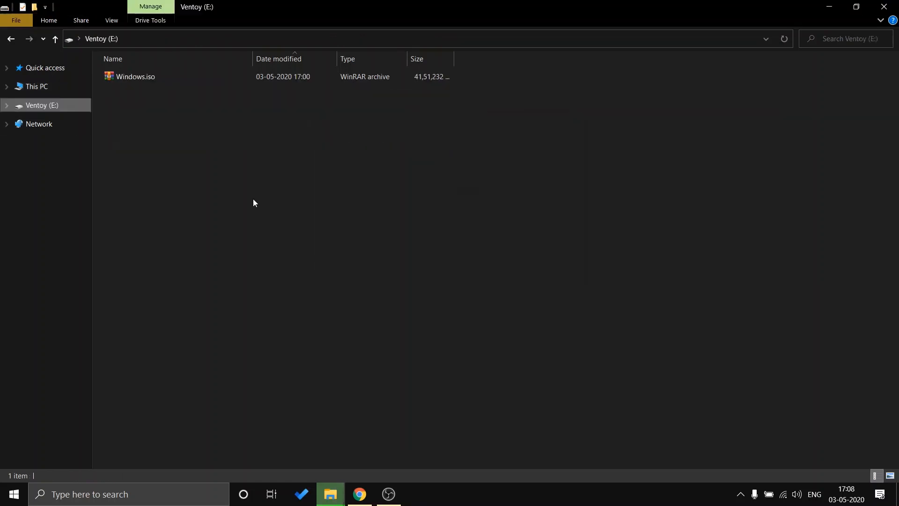
# Paste manjaro-xfce-20.0-200426-linux56.iso from the Linux folder onto Ventoy (E:), and check the drive's space and the copy progress.
pyautogui.hotkey('ctrl', 'v')
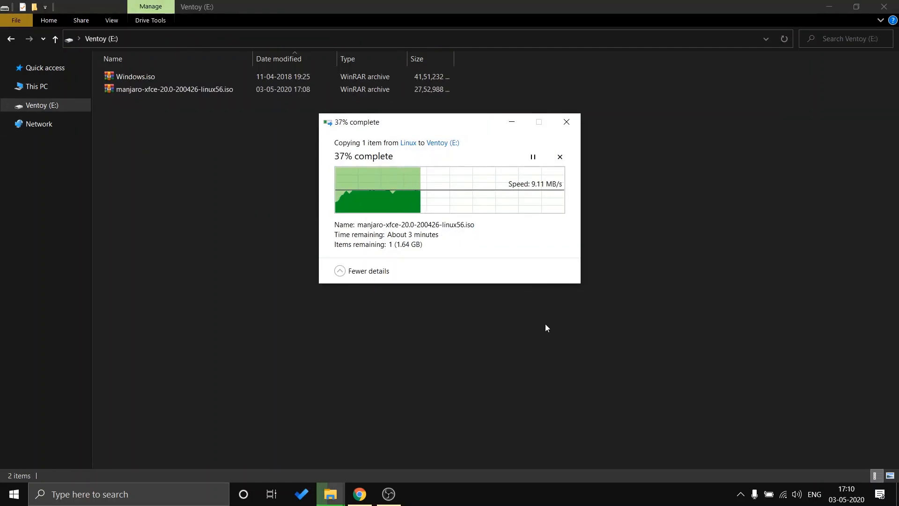
pyautogui.click(37, 86)
pyautogui.click(330, 494)
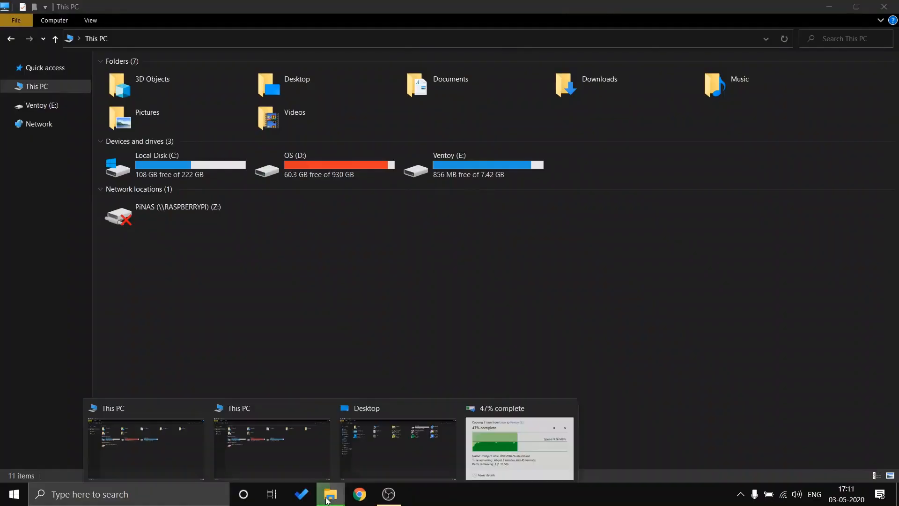
pyautogui.click(520, 446)
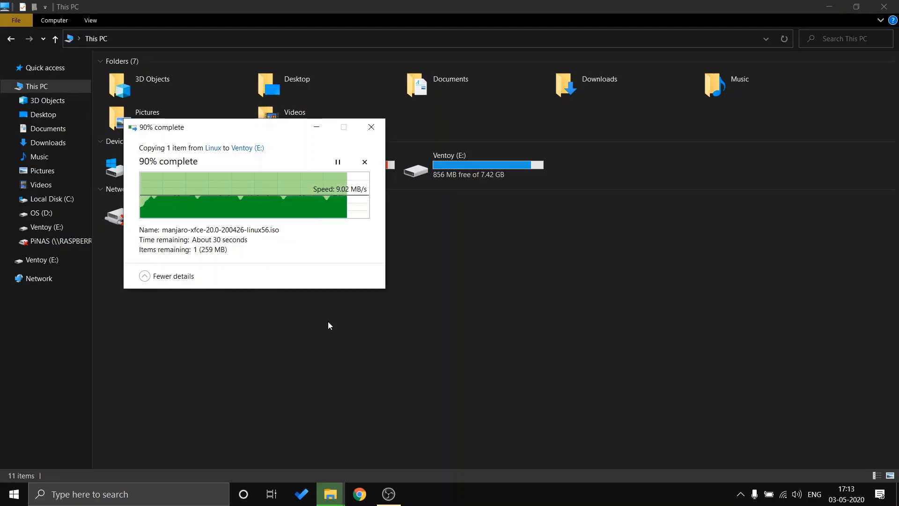